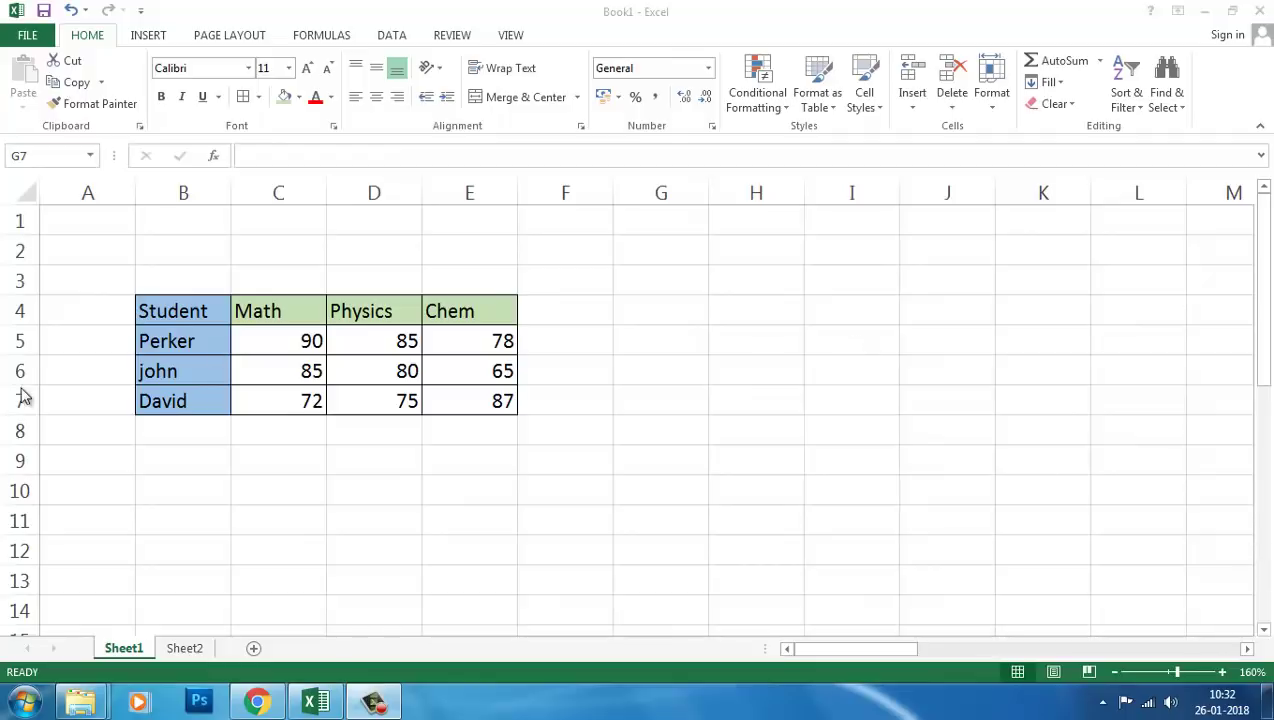
Step: Examine the student names in column B and the subject headings in row 4 of the marks table
{"action": "left_click", "coordinate": [217, 489]}
{"action": "left_click_drag", "start_coordinate": [177, 313], "coordinate": [174, 392]}
{"action": "left_click", "coordinate": [165, 341]}
{"action": "key", "text": "Down"}
{"action": "key", "text": "Down"}
{"action": "left_click", "coordinate": [165, 343]}
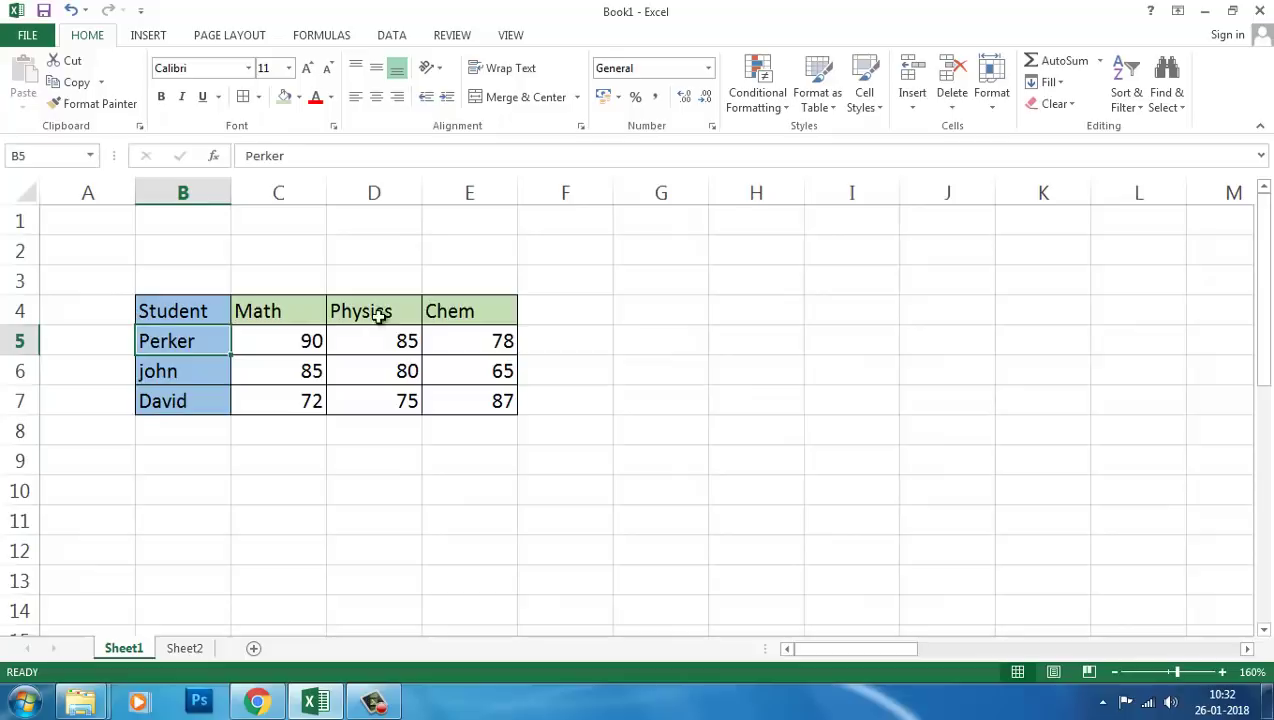
{"action": "left_click", "coordinate": [285, 318]}
{"action": "left_click", "coordinate": [378, 318]}
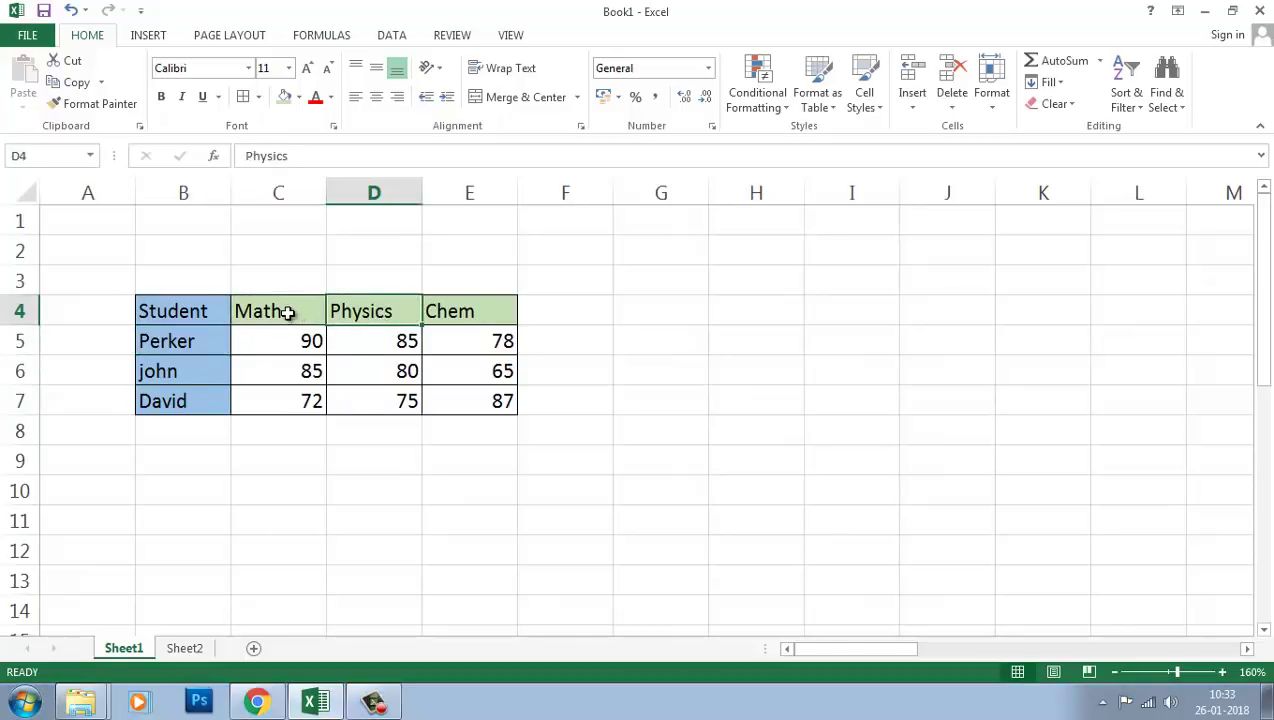
{"action": "left_click", "coordinate": [278, 313]}
{"action": "left_click", "coordinate": [358, 317]}
{"action": "left_click", "coordinate": [469, 311]}
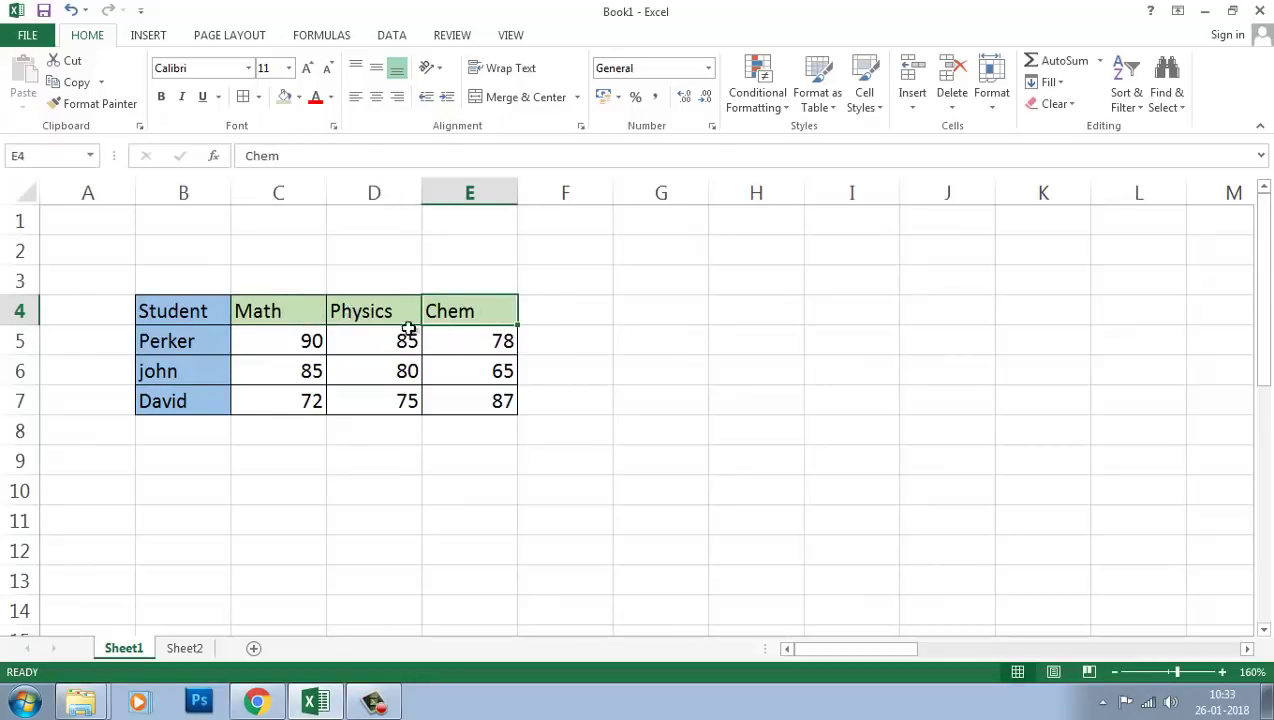
{"action": "left_click", "coordinate": [272, 313]}
{"action": "left_click", "coordinate": [373, 312]}
{"action": "left_click", "coordinate": [483, 311]}
{"action": "left_click", "coordinate": [182, 344]}
{"action": "left_click", "coordinate": [182, 370]}
{"action": "left_click", "coordinate": [189, 401]}
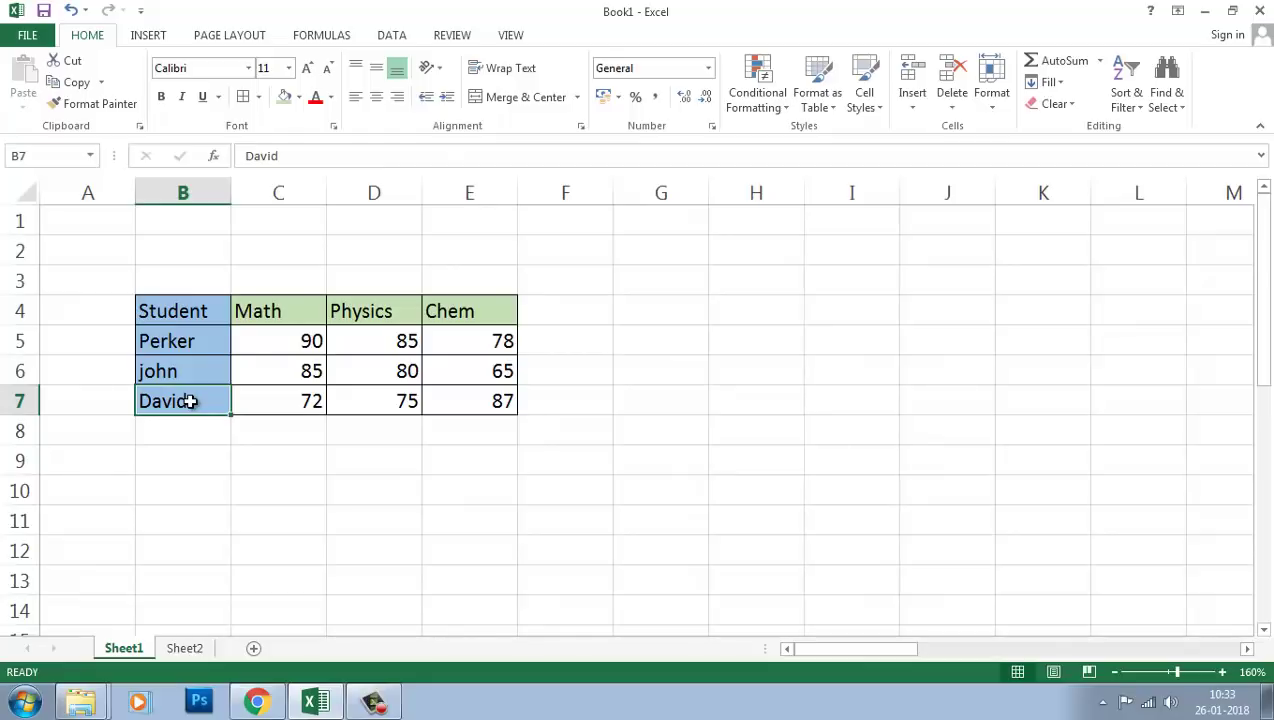
{"action": "left_click", "coordinate": [298, 316]}
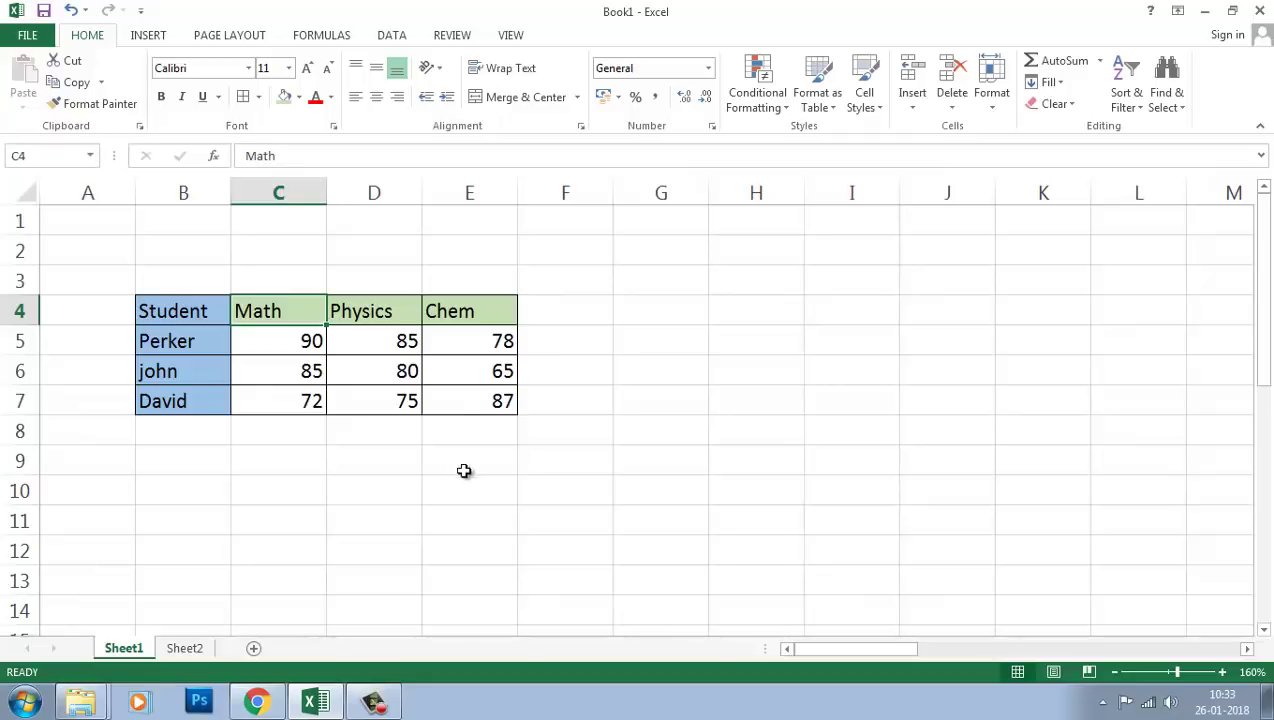
Step: Copy the marks table B4:E7 and paste it transposed at cell H4
{"action": "left_click_drag", "start_coordinate": [152, 312], "coordinate": [478, 398]}
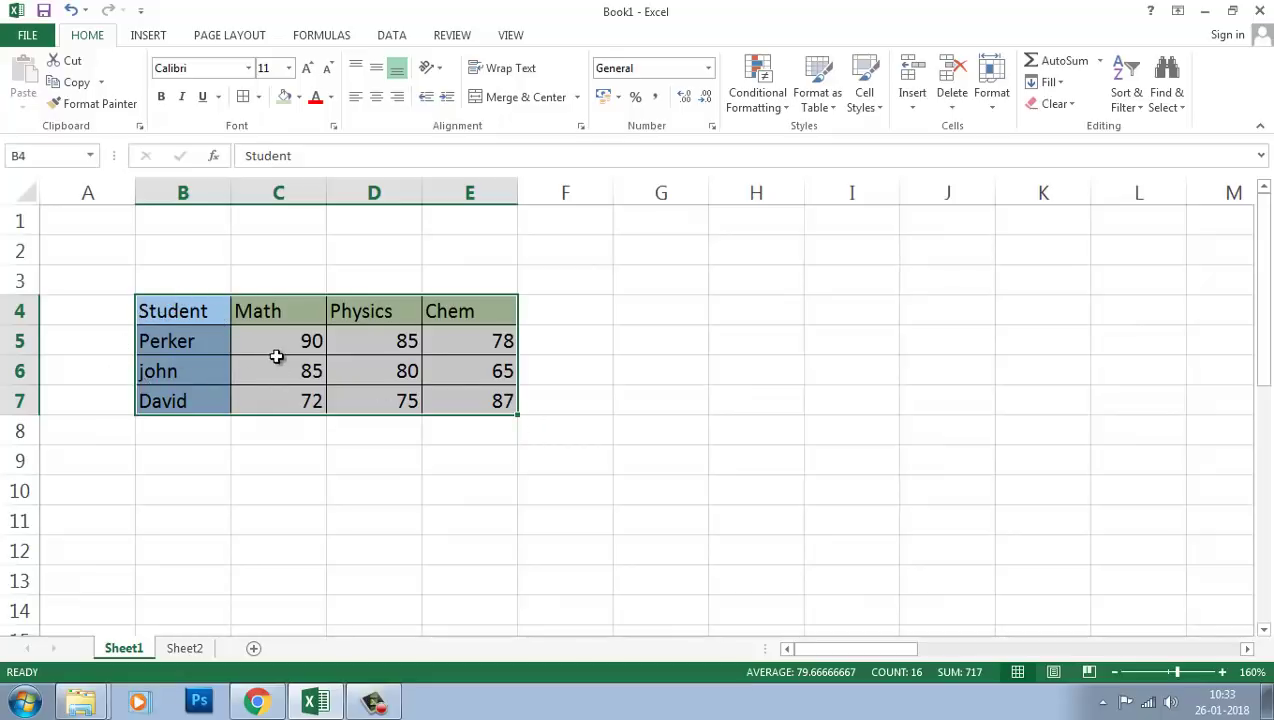
{"action": "right_click", "coordinate": [274, 310]}
{"action": "left_click", "coordinate": [296, 340]}
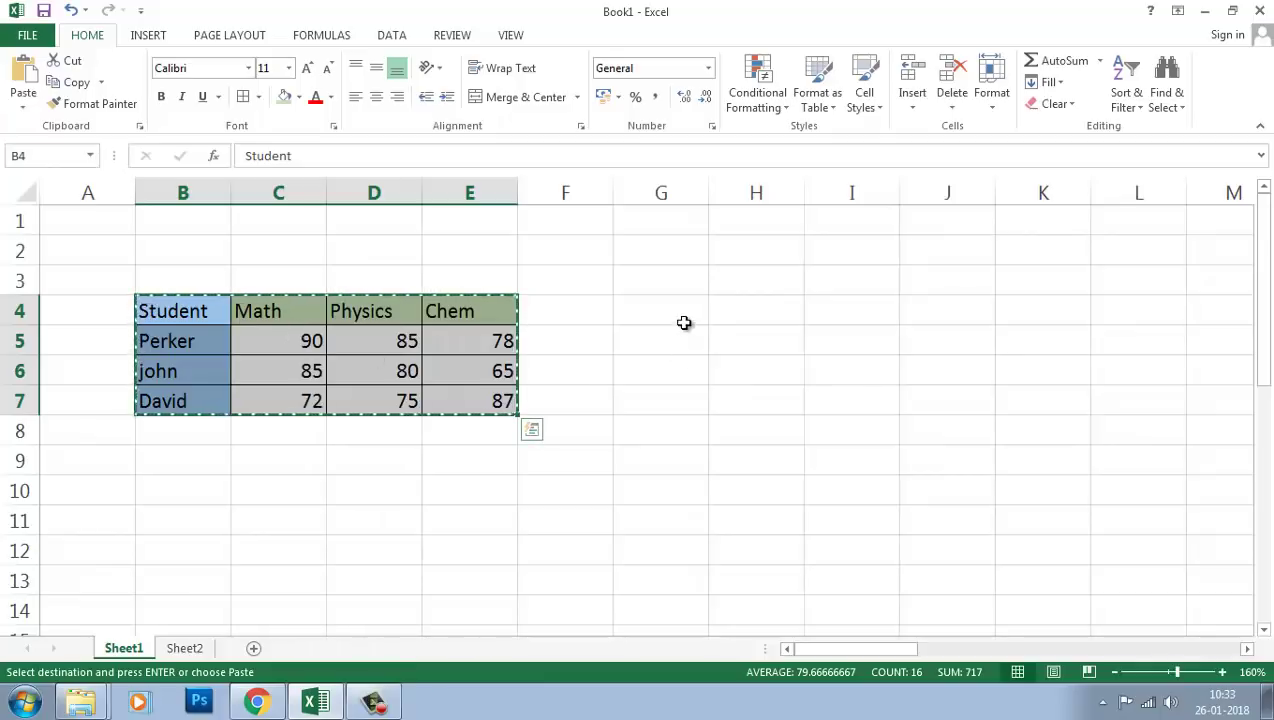
{"action": "left_click", "coordinate": [752, 320]}
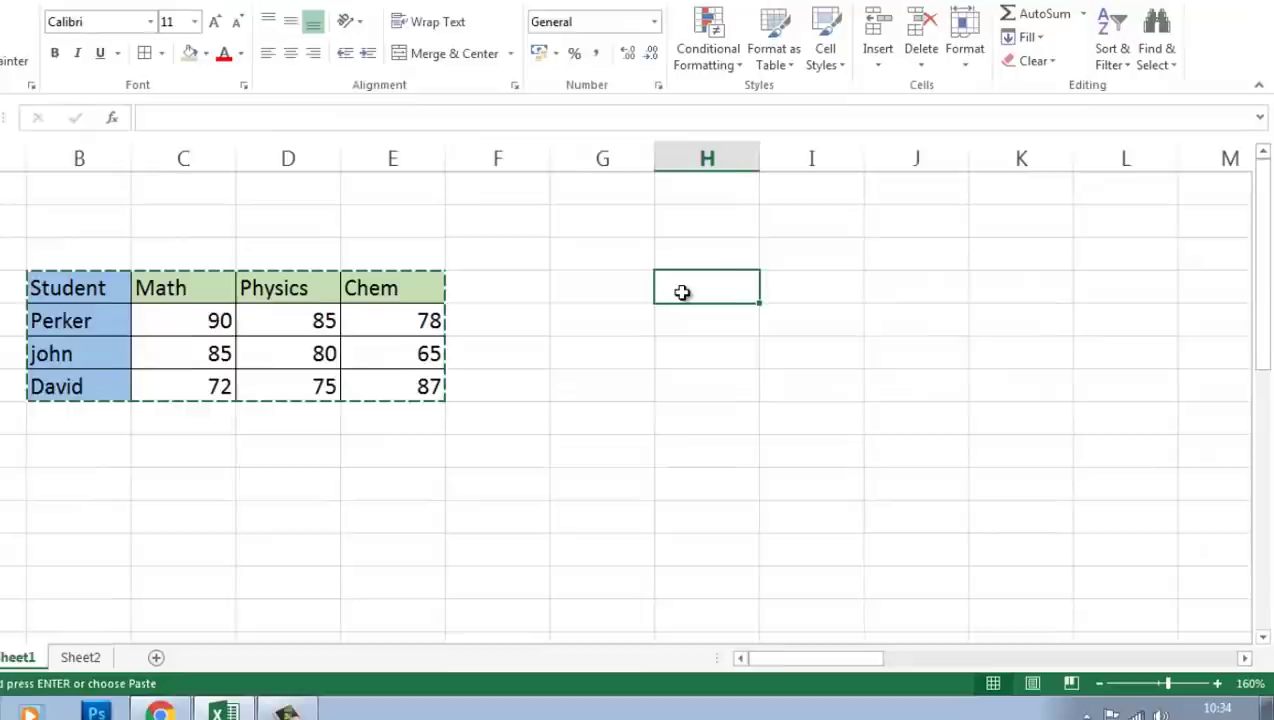
{"action": "right_click", "coordinate": [734, 315]}
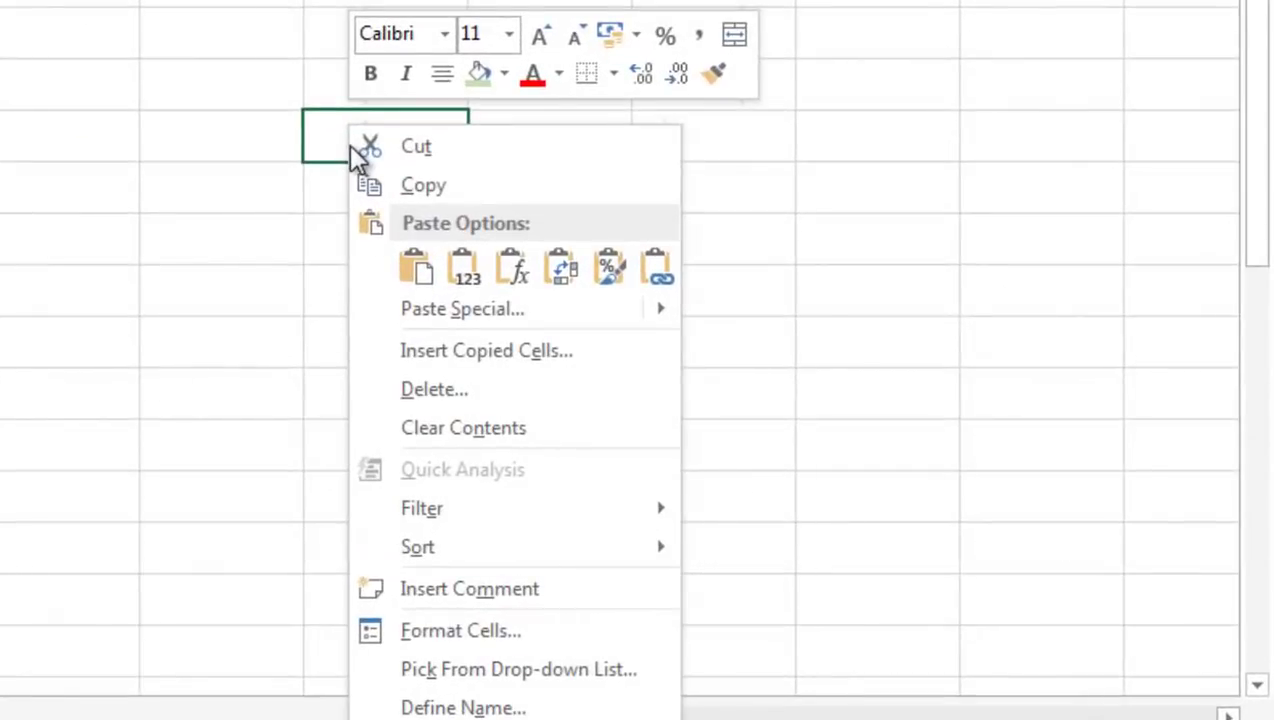
{"action": "left_click", "coordinate": [566, 276]}
{"action": "left_click", "coordinate": [443, 528]}
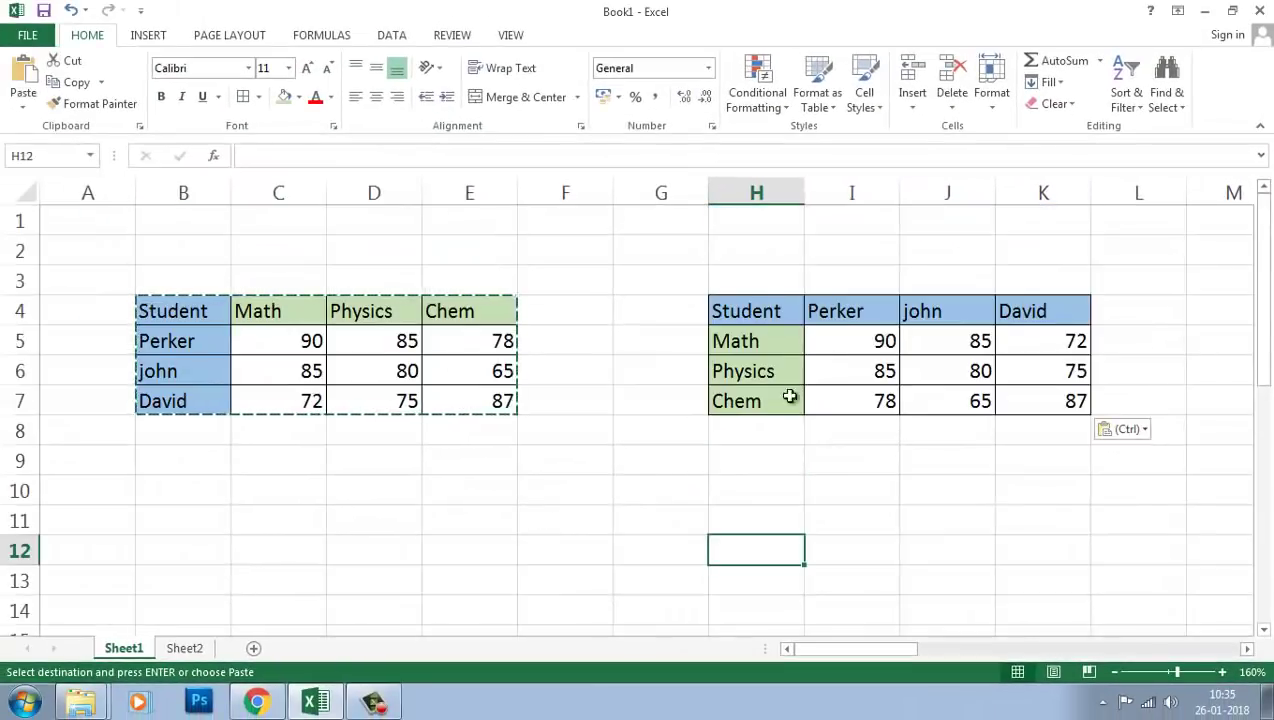
{"action": "left_click", "coordinate": [740, 481]}
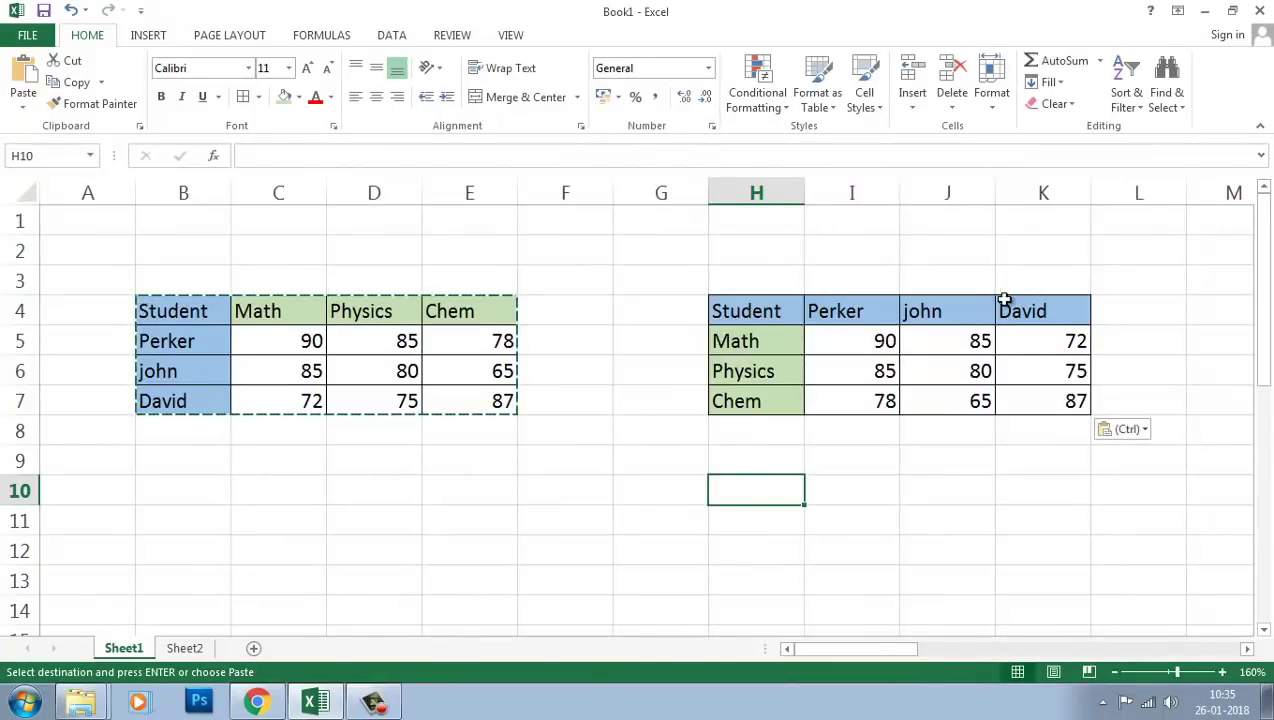
Step: Clear the contents of the original marks table in B4:E7
{"action": "left_click_drag", "start_coordinate": [160, 311], "coordinate": [455, 407]}
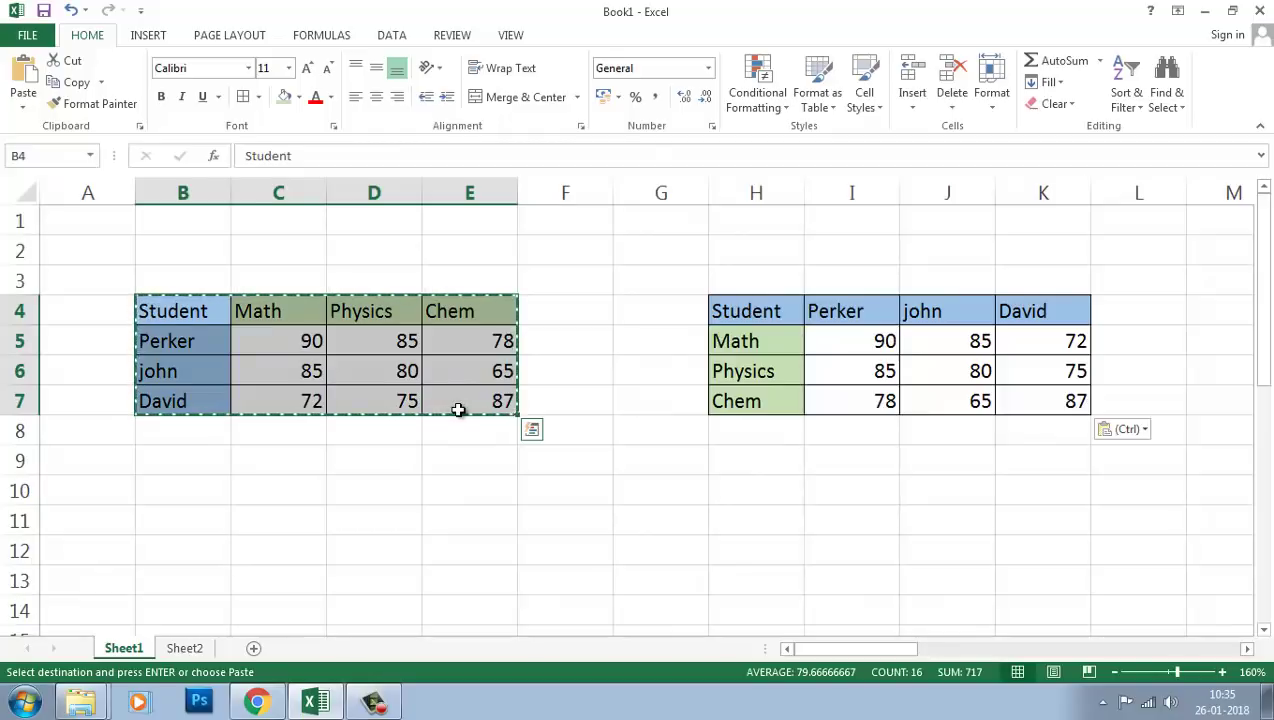
{"action": "key", "text": "Delete"}
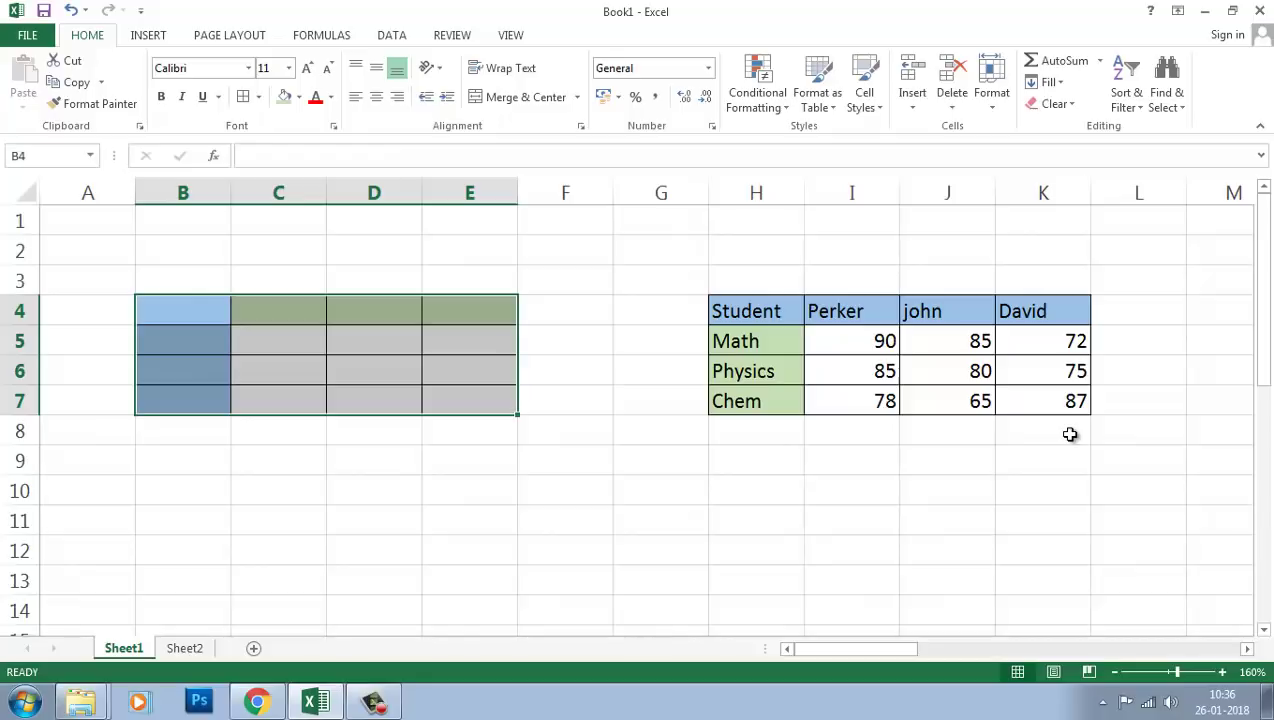
{"action": "left_click", "coordinate": [757, 314]}
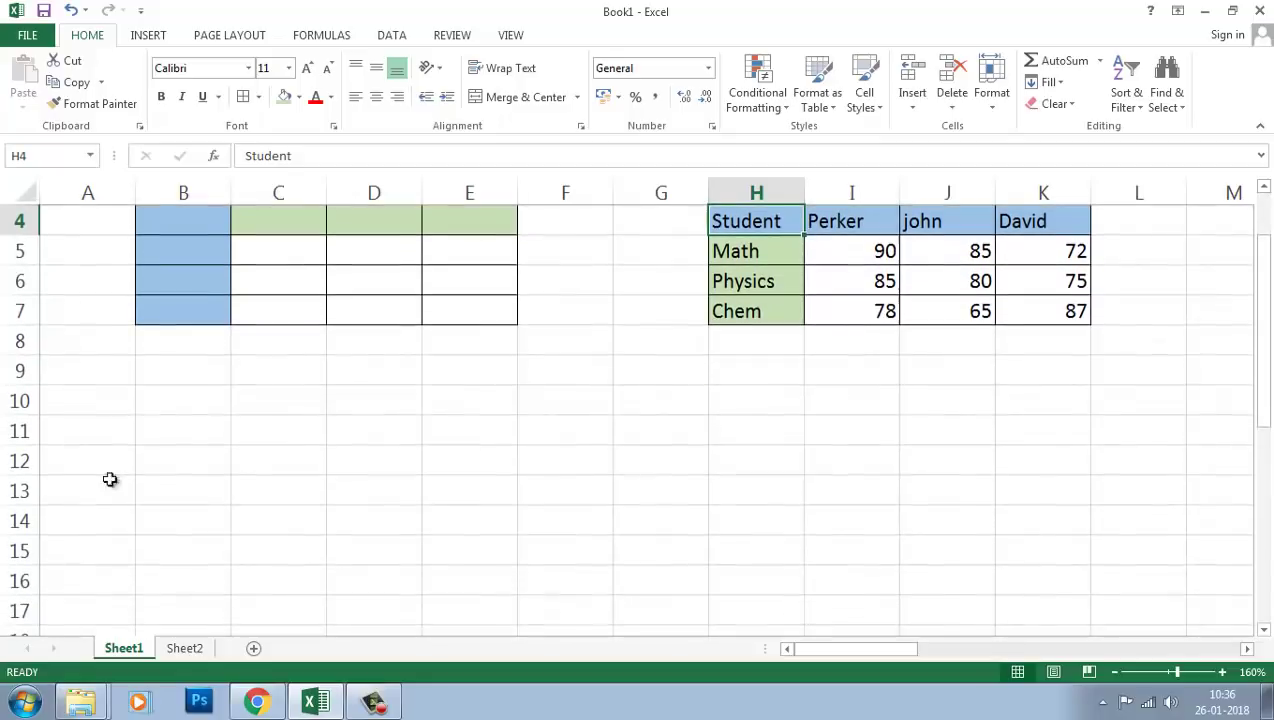
Step: Look through the horizontal student list in row 31, going along its columns and back to its heading in A31
{"action": "scroll", "coordinate": [202, 512], "scroll_direction": "up", "scroll_amount": 1}
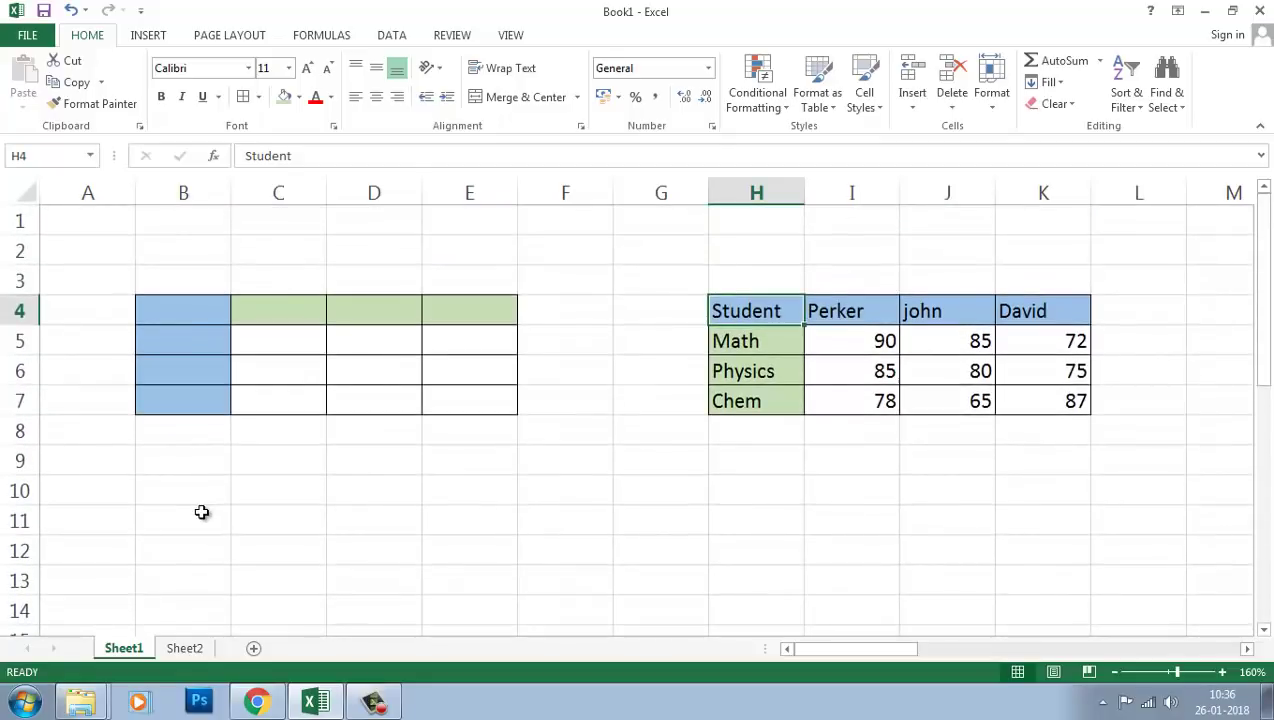
{"action": "scroll", "coordinate": [202, 512], "scroll_direction": "down", "scroll_amount": 7}
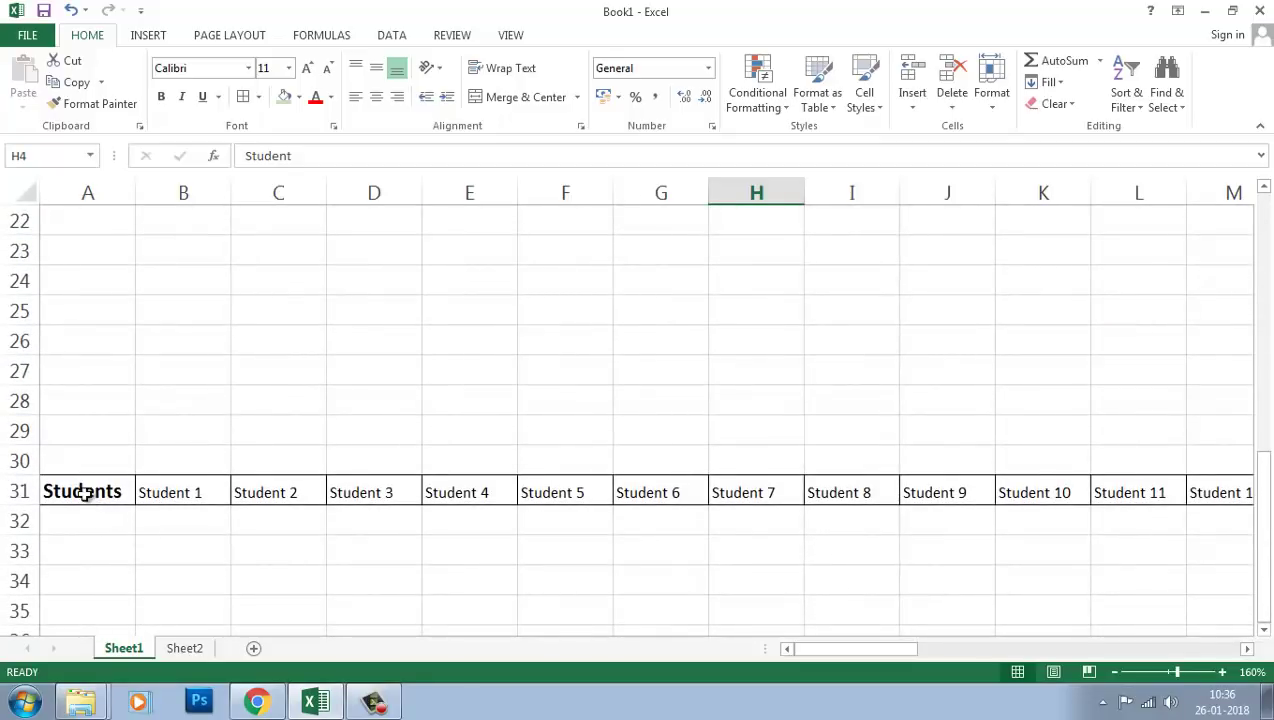
{"action": "left_click", "coordinate": [62, 492]}
{"action": "key", "text": "Right"}
{"action": "key", "text": "Right"}
{"action": "key", "text": "Right"}
{"action": "key", "text": "Right"}
{"action": "key", "text": "Right"}
{"action": "key", "text": "Right"}
{"action": "key", "text": "Right"}
{"action": "key", "text": "Right"}
{"action": "key", "text": "Right"}
{"action": "key", "text": "Right"}
{"action": "key", "text": "Right"}
{"action": "key", "text": "Right"}
{"action": "key", "text": "Right"}
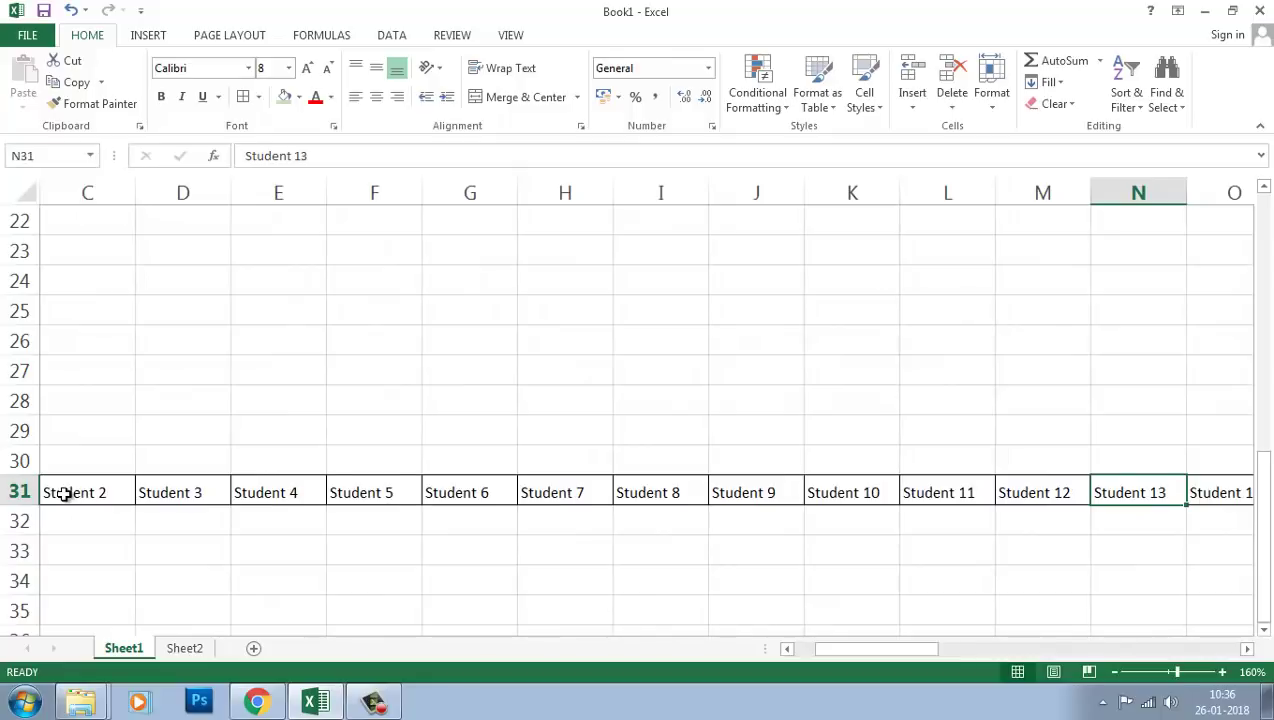
{"action": "key", "text": "Right"}
{"action": "key", "text": "Right"}
{"action": "key", "text": "Right"}
{"action": "key", "text": "Right"}
{"action": "key", "text": "Right"}
{"action": "key", "text": "Right"}
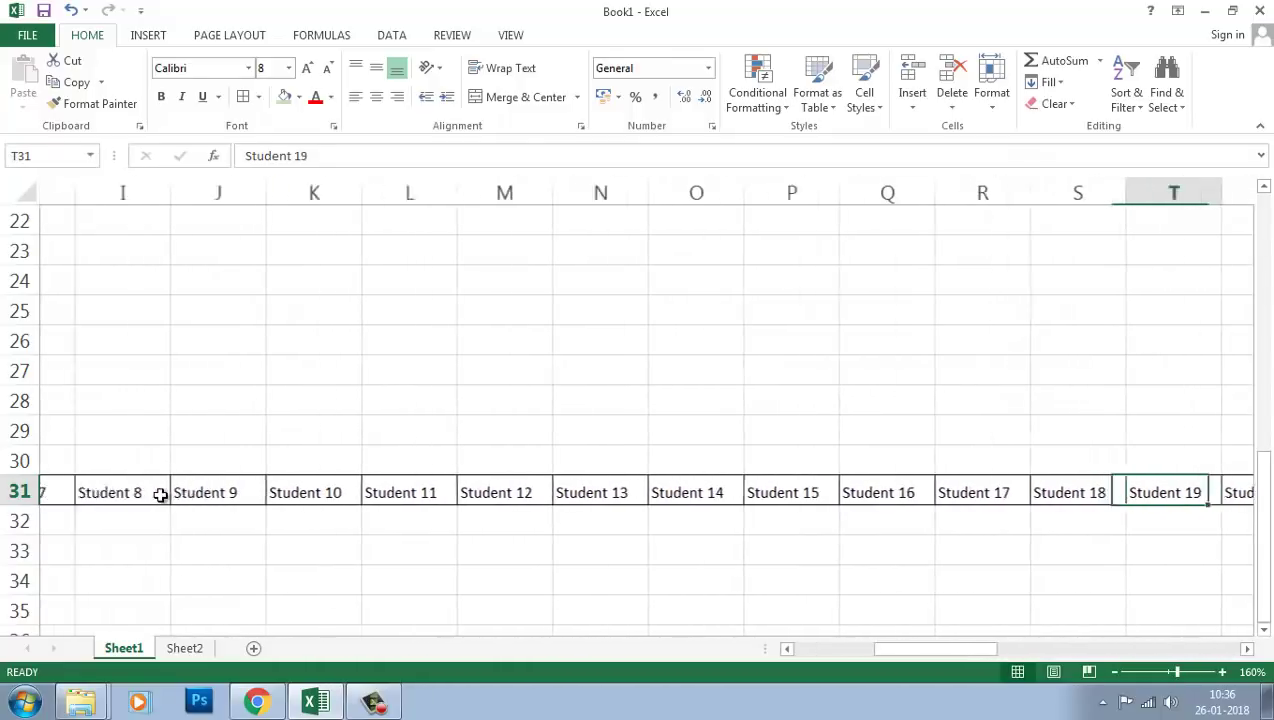
{"action": "key", "text": "Right"}
{"action": "key", "text": "Right"}
{"action": "key", "text": "Right"}
{"action": "key", "text": "Right"}
{"action": "key", "text": "Right"}
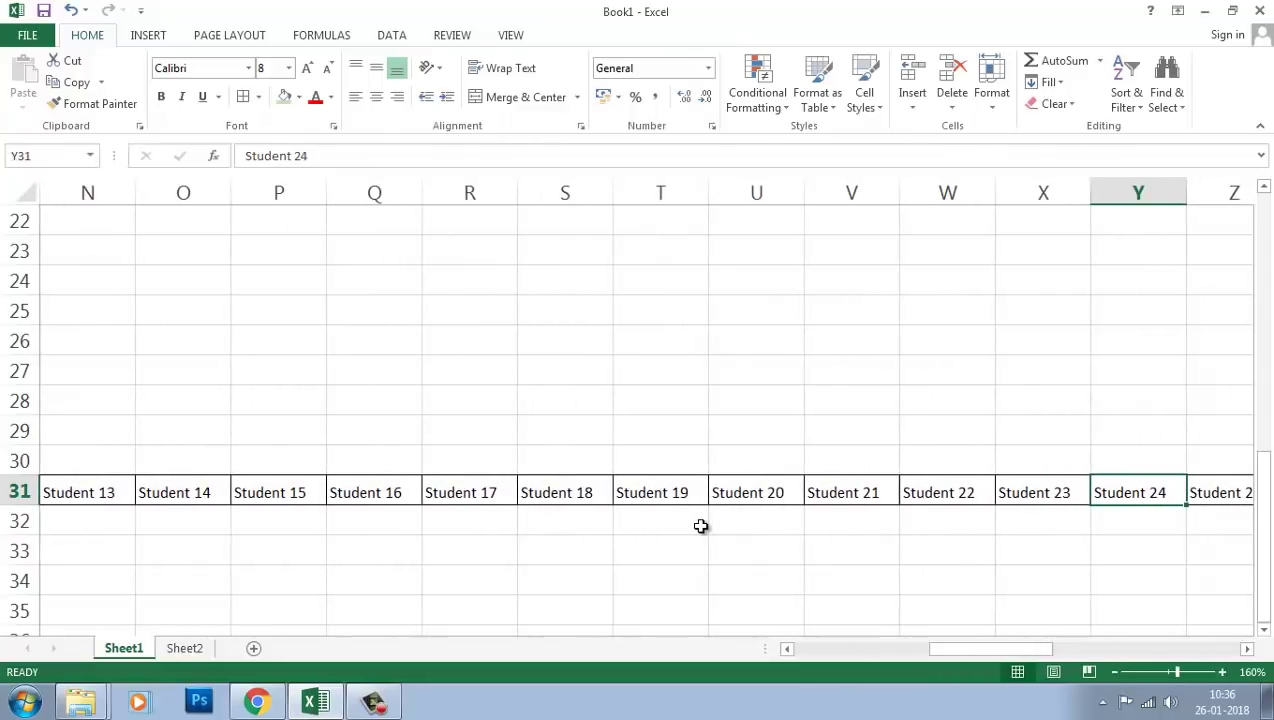
{"action": "key", "text": "Right"}
{"action": "key", "text": "Right"}
{"action": "key", "text": "Right"}
{"action": "key", "text": "Right"}
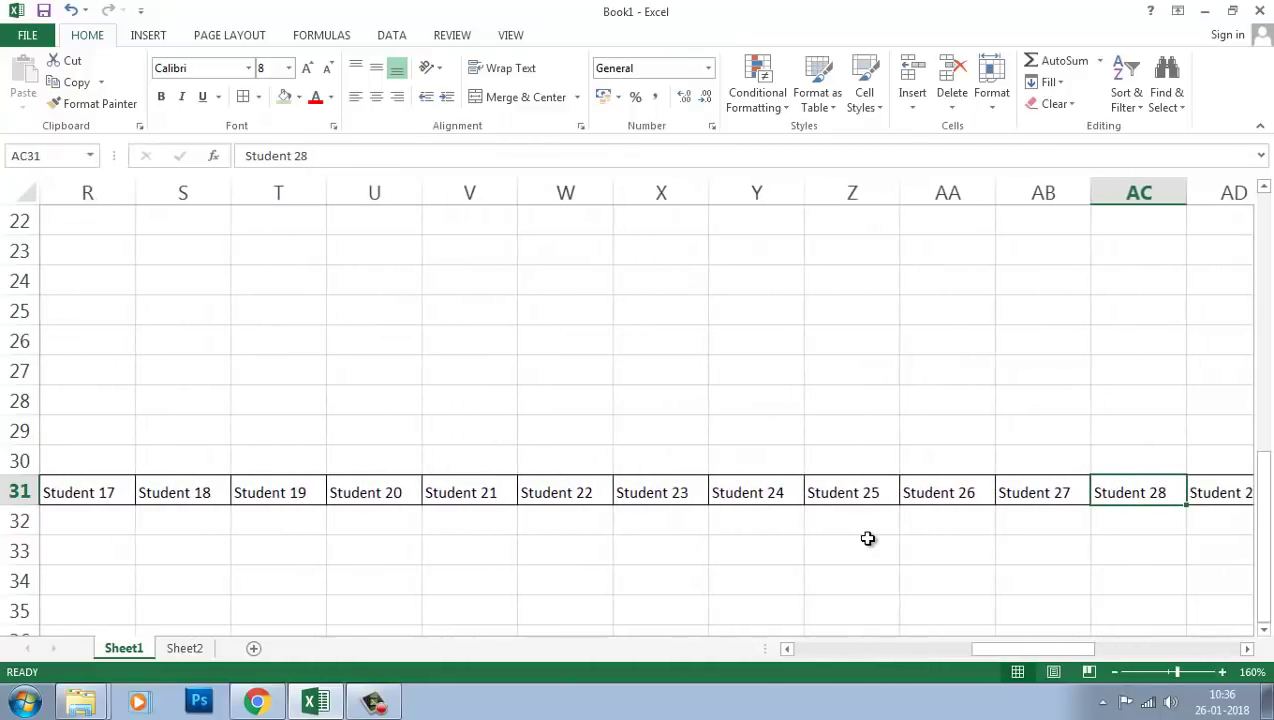
{"action": "key", "text": "Right"}
{"action": "key", "text": "Right"}
{"action": "key", "text": "Right"}
{"action": "key", "text": "Right"}
{"action": "key", "text": "Right"}
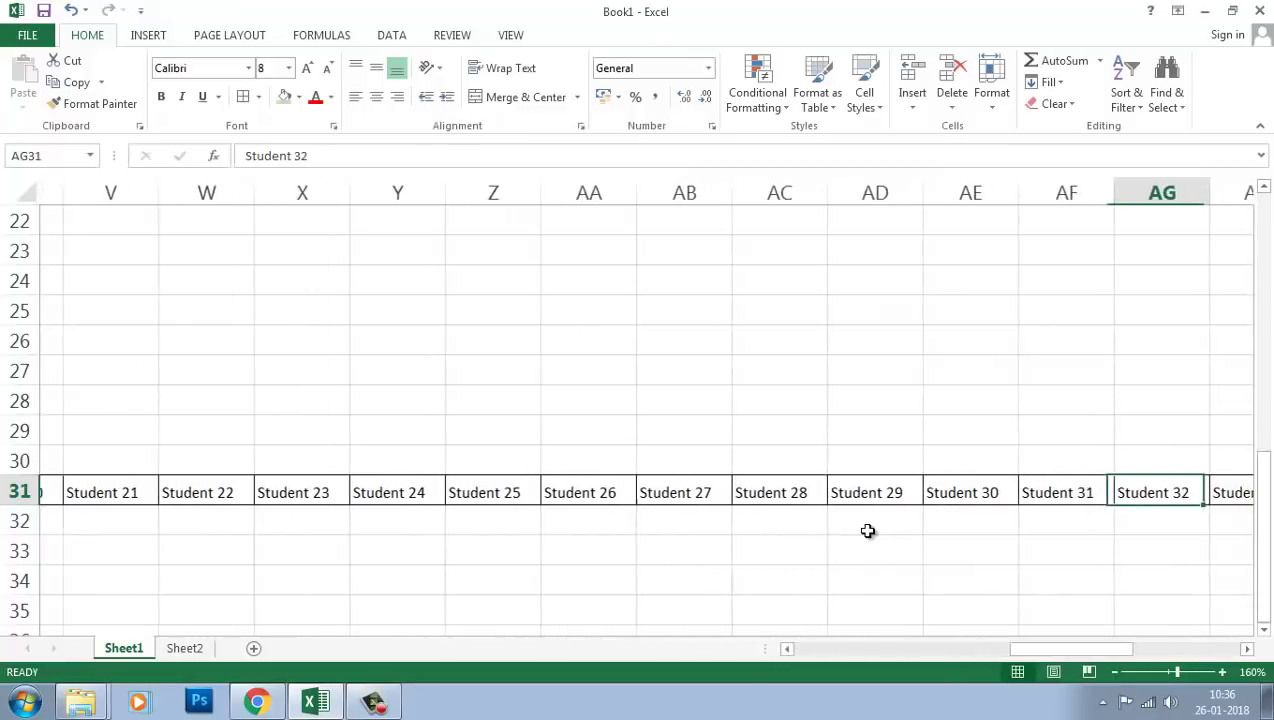
{"action": "key", "text": "Right"}
{"action": "key", "text": "Right"}
{"action": "key", "text": "Right"}
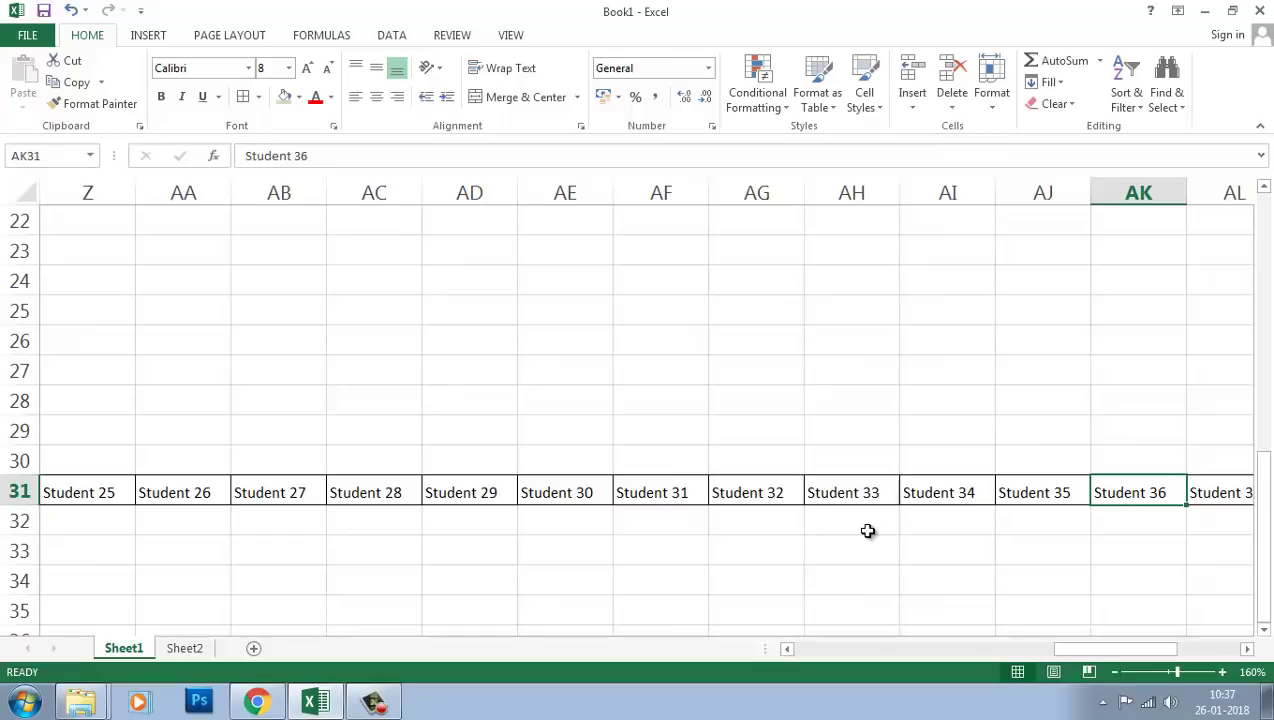
{"action": "key", "text": "Left"}
{"action": "key", "text": "Left"}
{"action": "key", "text": "Left"}
{"action": "key", "text": "Left"}
{"action": "key", "text": "Left"}
{"action": "key", "text": "Left"}
{"action": "key", "text": "Left"}
{"action": "key", "text": "Left"}
{"action": "key", "text": "Left"}
{"action": "key", "text": "Left"}
{"action": "key", "text": "Left"}
{"action": "key", "text": "Left"}
{"action": "key", "text": "Left"}
{"action": "key", "text": "Left"}
{"action": "key", "text": "Left"}
{"action": "key", "text": "Left"}
{"action": "key", "text": "Left"}
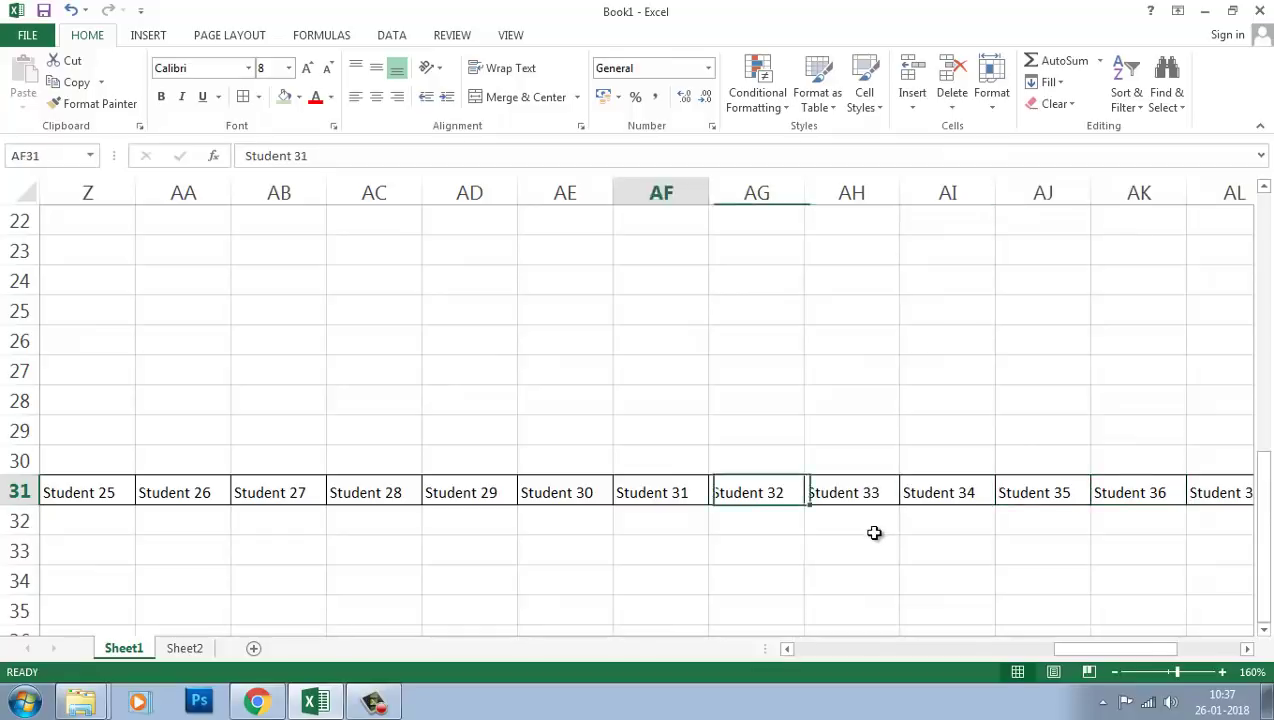
{"action": "key", "text": "Left"}
{"action": "key", "text": "Left"}
{"action": "key", "text": "Left"}
{"action": "key", "text": "Left"}
{"action": "key", "text": "Left"}
{"action": "key", "text": "Left"}
{"action": "key", "text": "Left"}
{"action": "key", "text": "Left"}
{"action": "key", "text": "Left"}
{"action": "key", "text": "Left"}
{"action": "key", "text": "Left"}
{"action": "key", "text": "Left"}
{"action": "key", "text": "Left"}
{"action": "key", "text": "Left"}
{"action": "key", "text": "Left"}
{"action": "key", "text": "Left"}
{"action": "key", "text": "Left"}
{"action": "key", "text": "Left"}
{"action": "key", "text": "Left"}
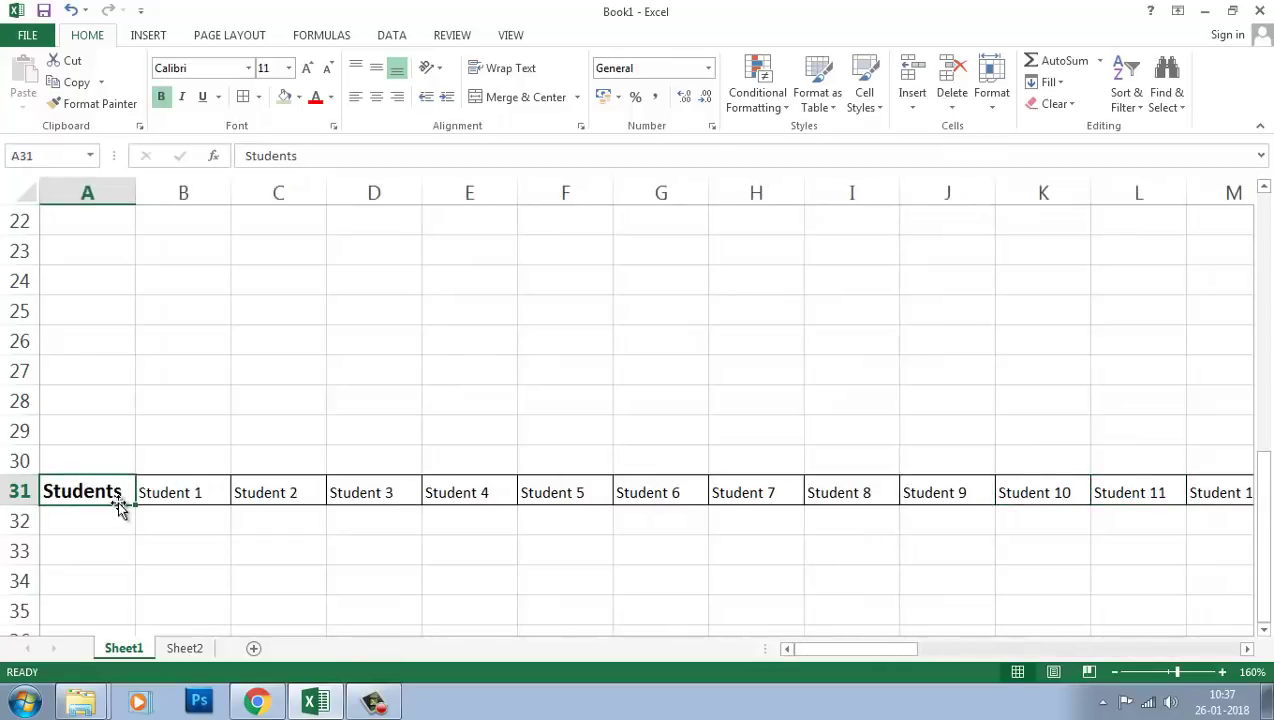
Step: Copy the whole student list in row 31, from A31 to AQ31
{"action": "left_click_drag", "start_coordinate": [114, 491], "coordinate": [1031, 492]}
{"action": "right_click", "coordinate": [1031, 492]}
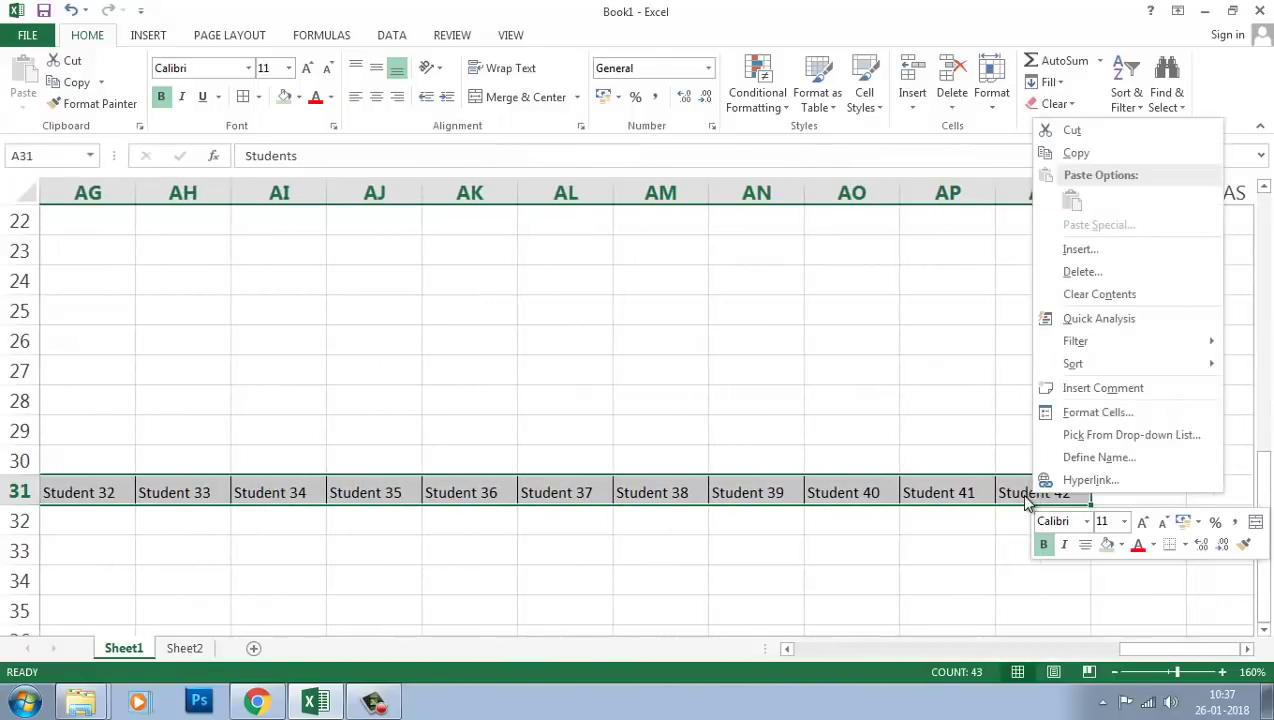
{"action": "left_click", "coordinate": [1068, 153]}
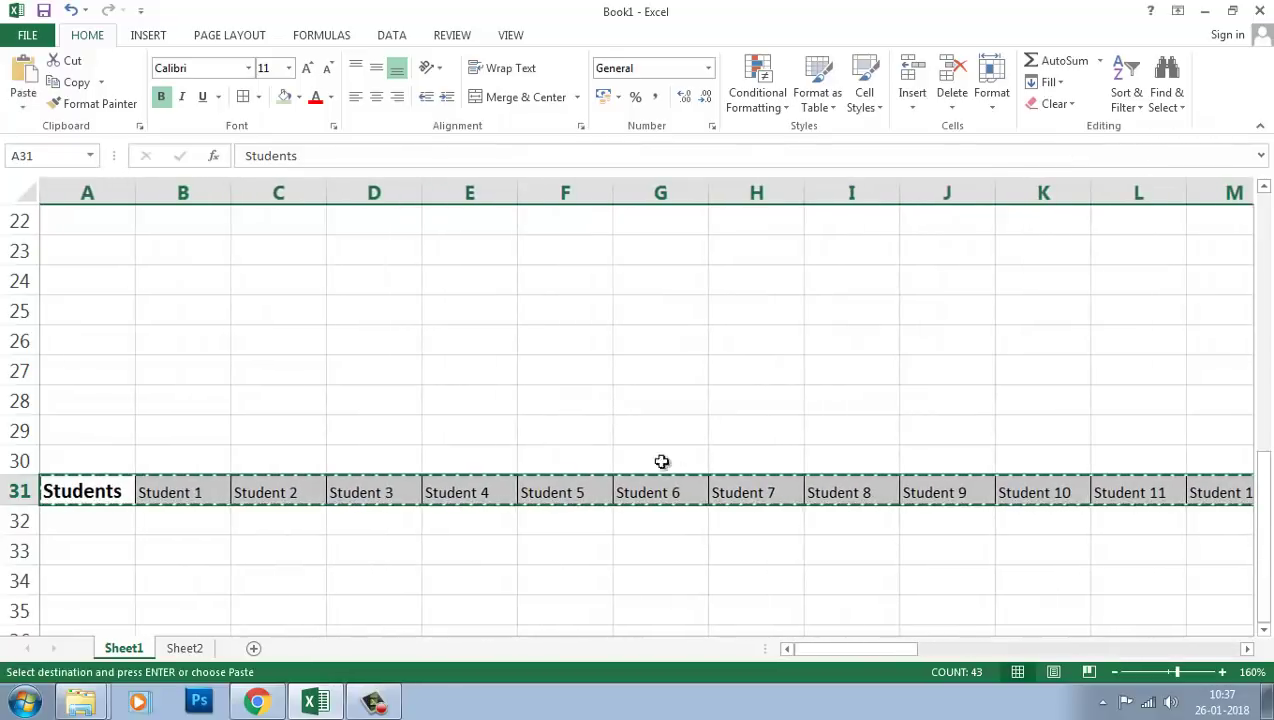
Step: Paste the copied student list transposed at cell A1 of Sheet2 and check the resulting column down to its end
{"action": "left_click", "coordinate": [196, 649]}
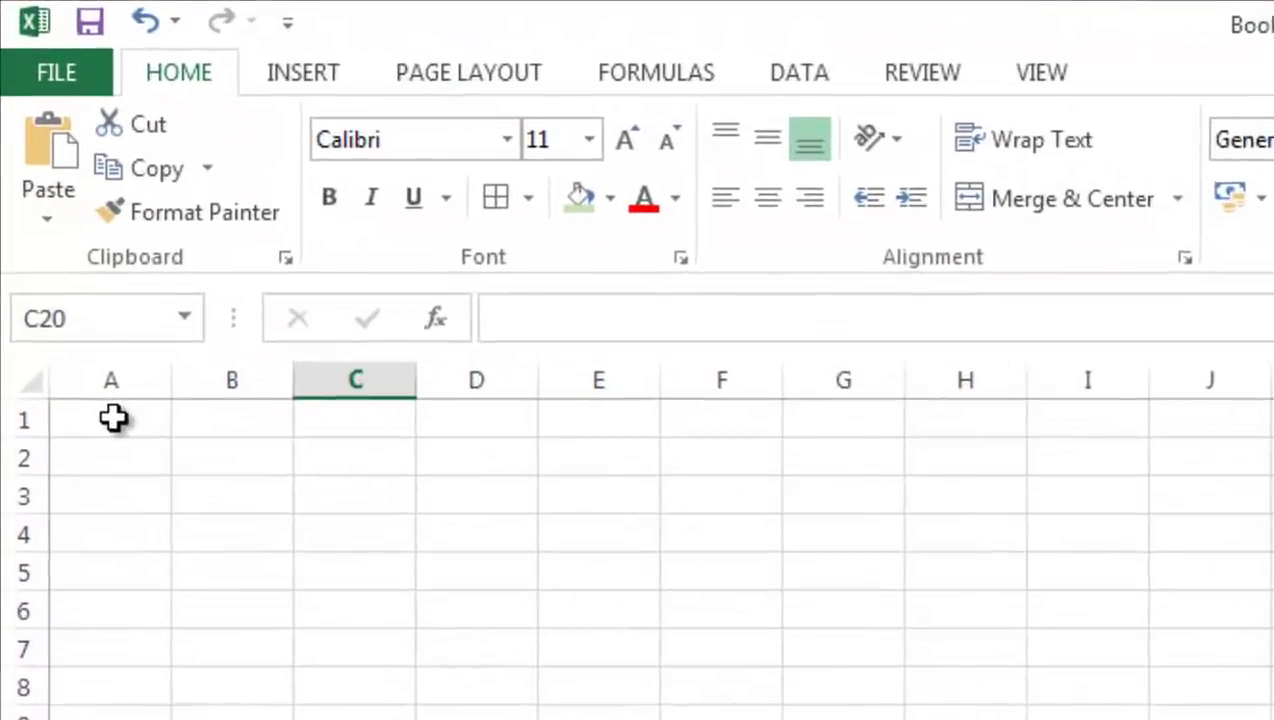
{"action": "left_click", "coordinate": [55, 205]}
{"action": "right_click", "coordinate": [122, 451]}
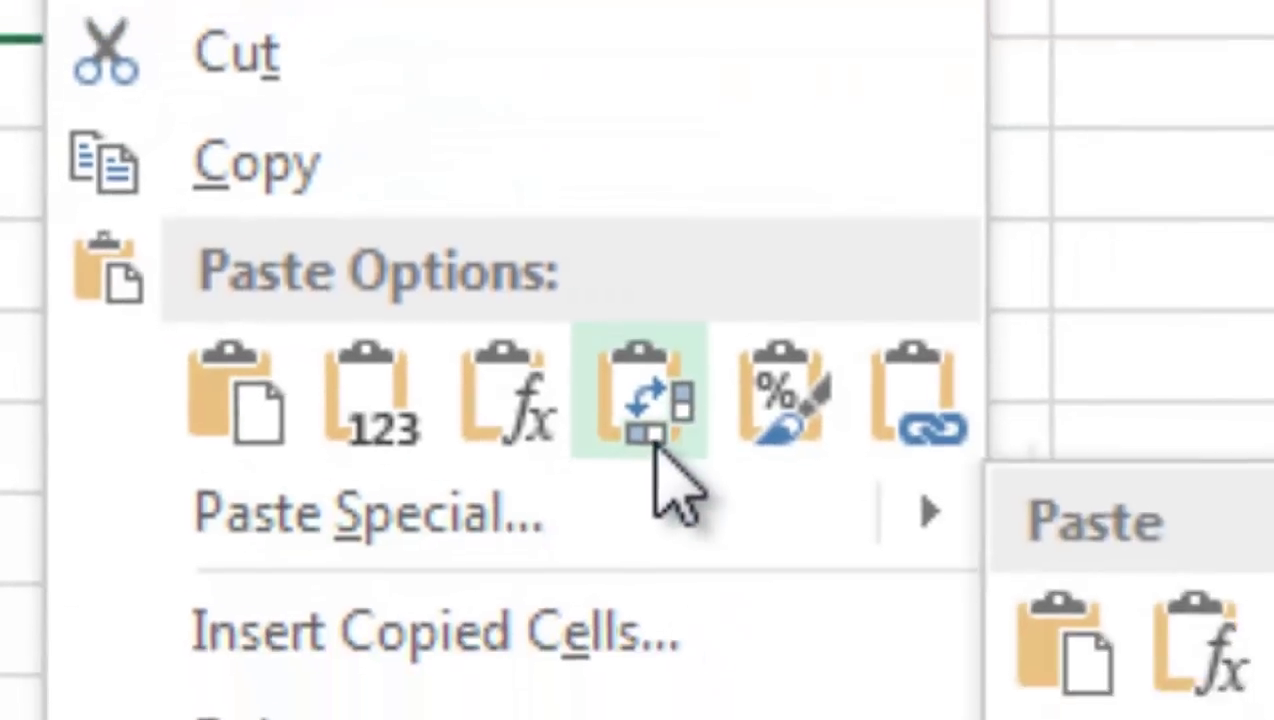
{"action": "left_click", "coordinate": [815, 435]}
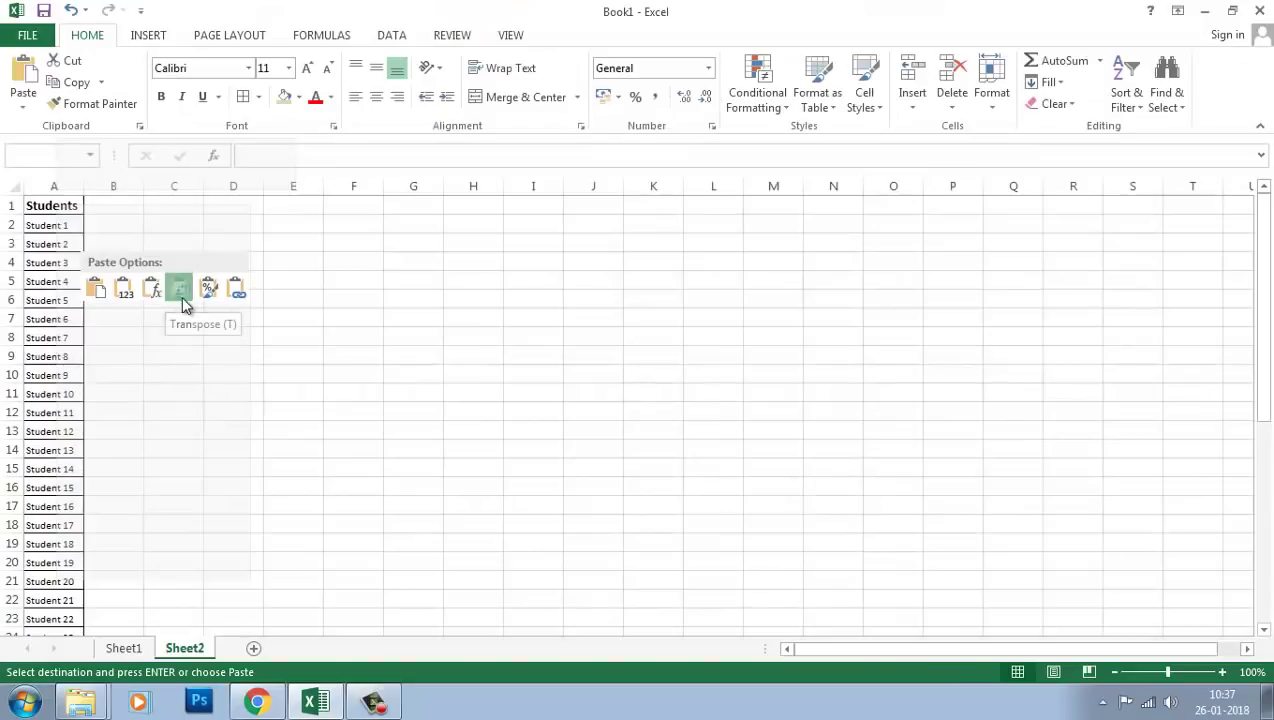
{"action": "left_click", "coordinate": [332, 335]}
{"action": "scroll", "coordinate": [54, 372], "scroll_direction": "up", "scroll_amount": 2}
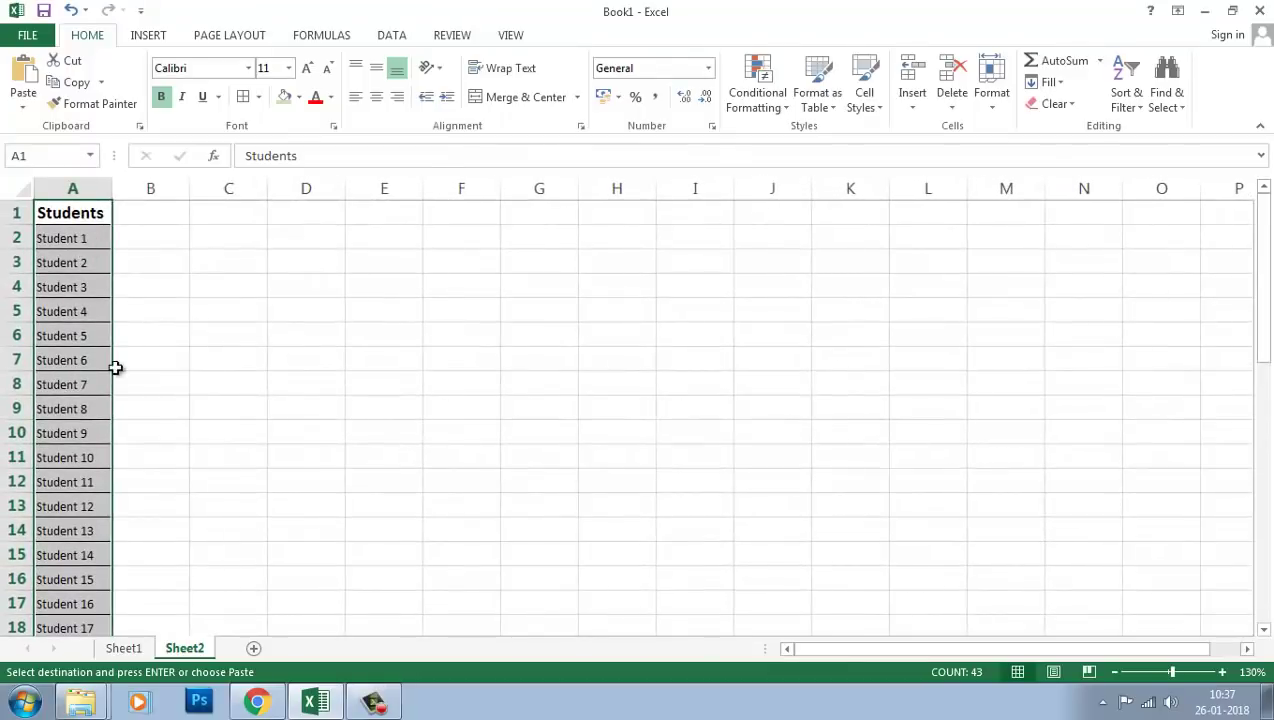
{"action": "scroll", "coordinate": [112, 365], "scroll_direction": "down", "scroll_amount": 4}
{"action": "scroll", "coordinate": [91, 428], "scroll_direction": "down", "scroll_amount": 9}
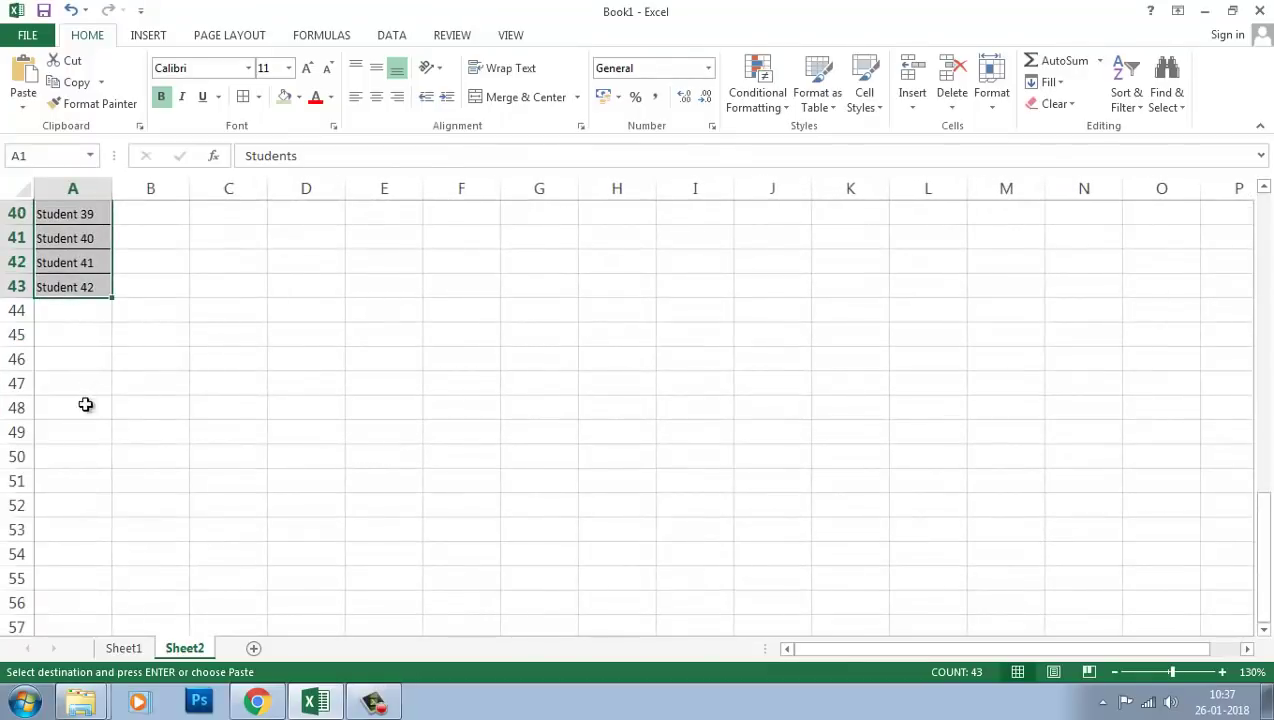
{"action": "scroll", "coordinate": [85, 407], "scroll_direction": "up", "scroll_amount": 13}
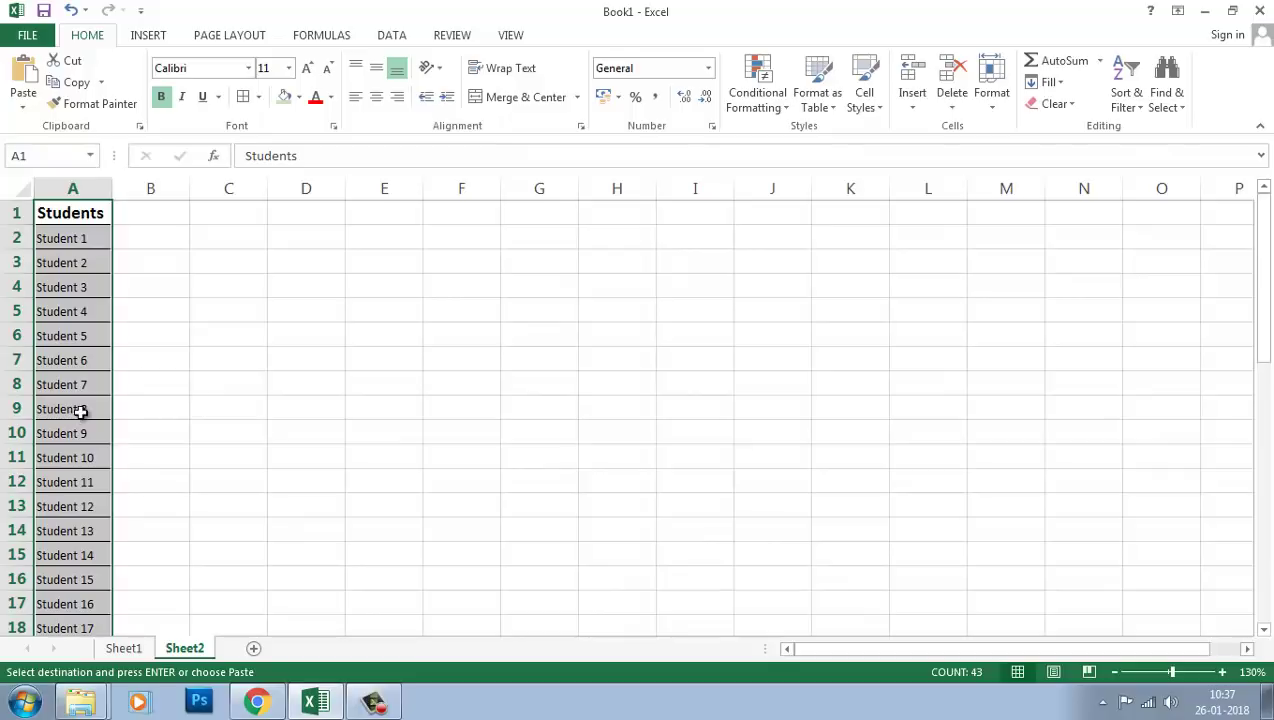